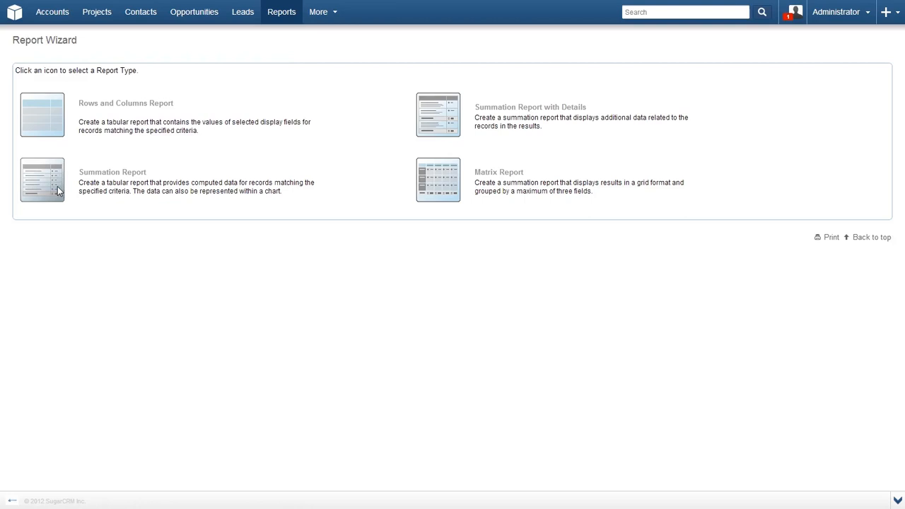
- Start a summation report on the Accounts module and add a filter on the Assigned to User's Full Name
left_click(59, 191)
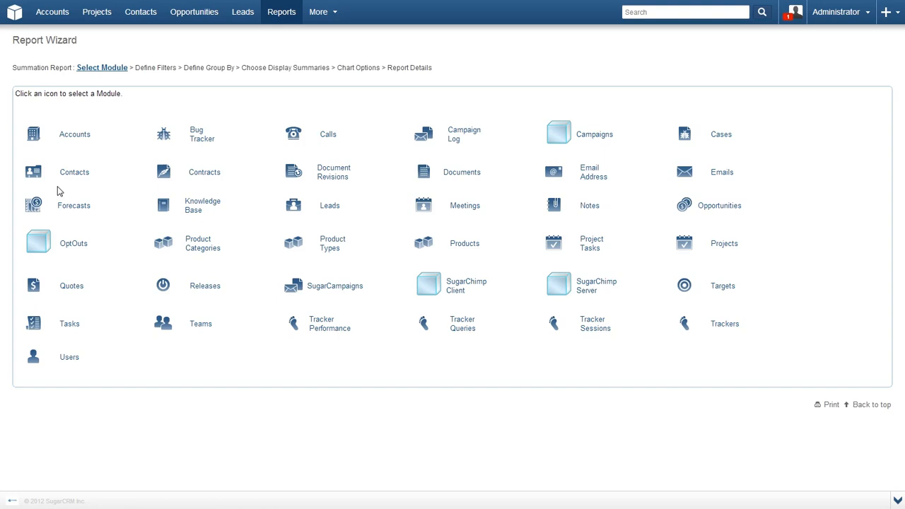
left_click(73, 141)
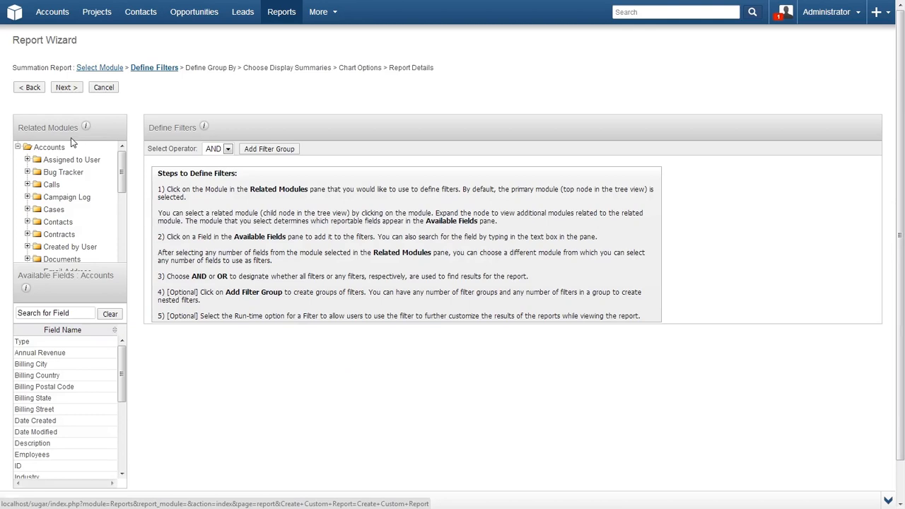
left_click(68, 161)
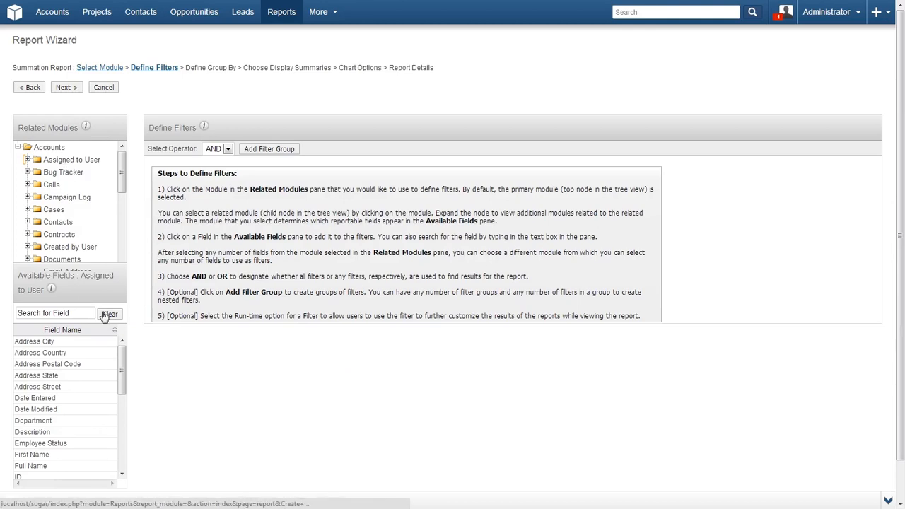
scroll(85, 389, "down", 1)
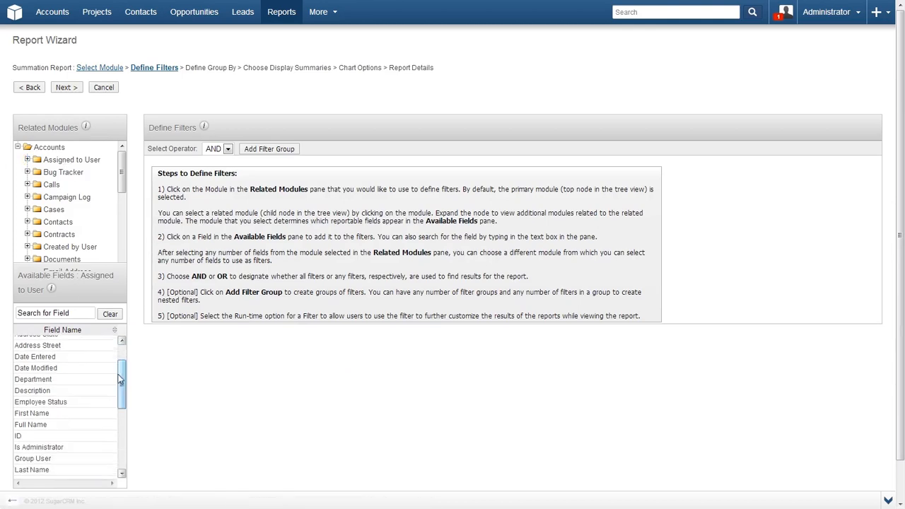
left_click(41, 424)
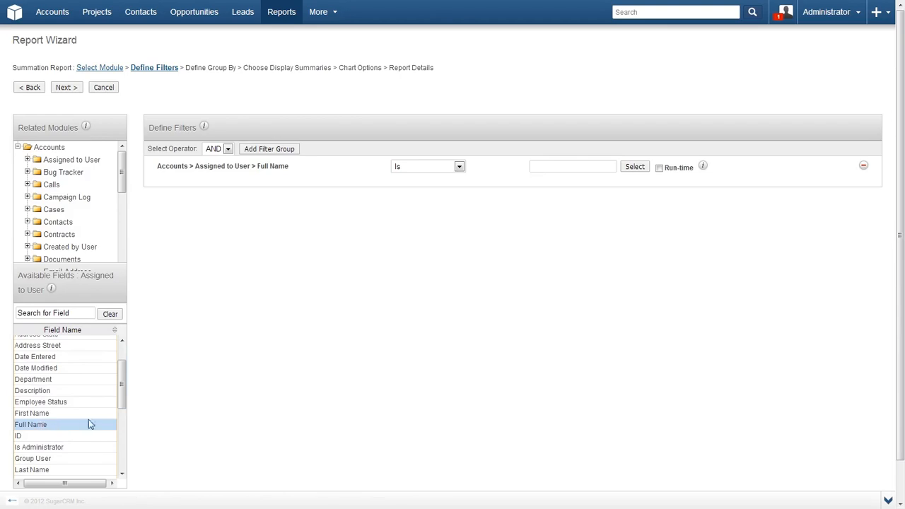
- Set the Full Name filter to Is with the senior account rep who is a system administrator, make it a run-time filter, and finish the filters
left_click(437, 171)
left_click(437, 172)
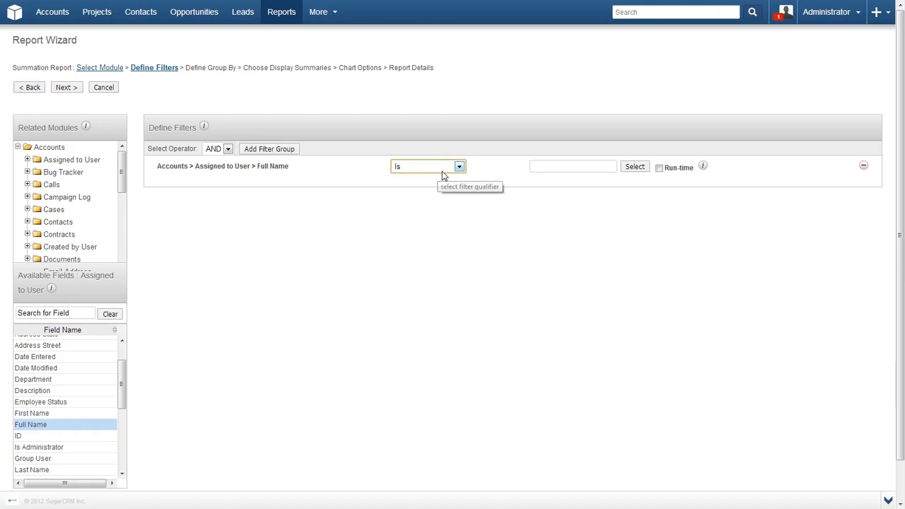
left_click(544, 167)
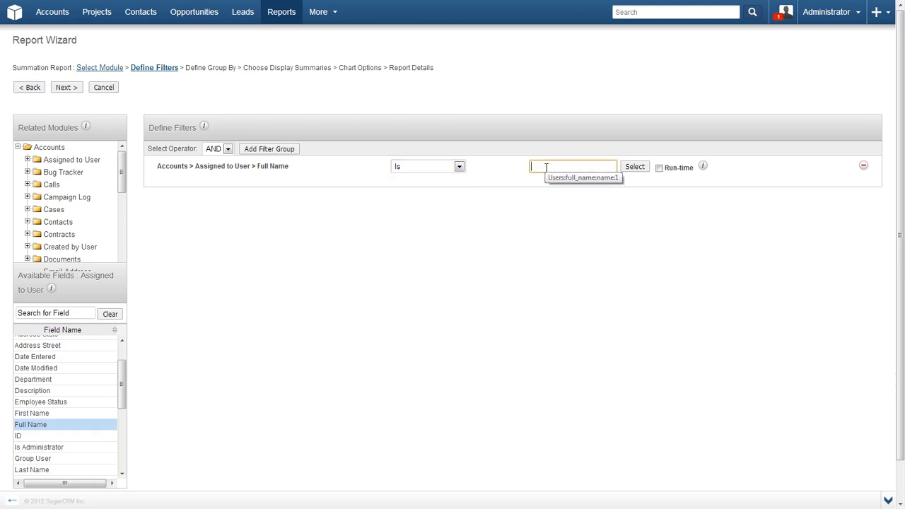
type("Chris")
left_click(633, 170)
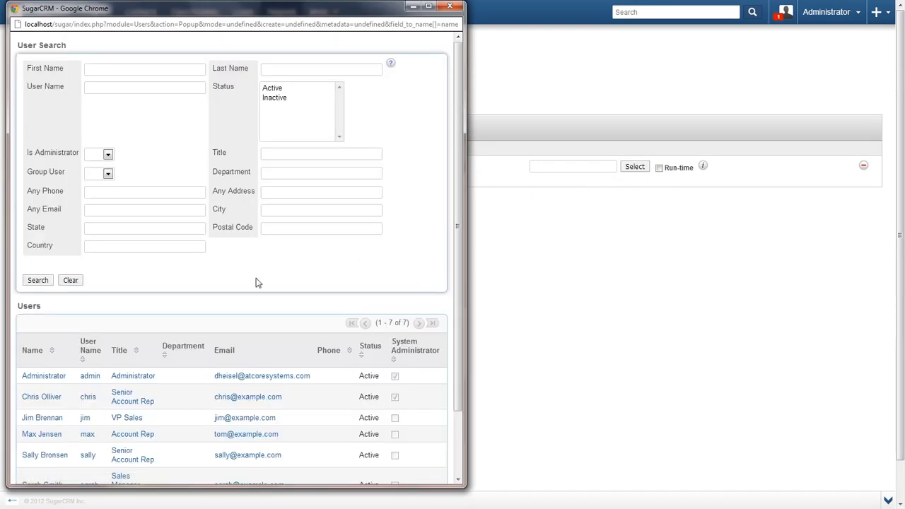
left_click(51, 396)
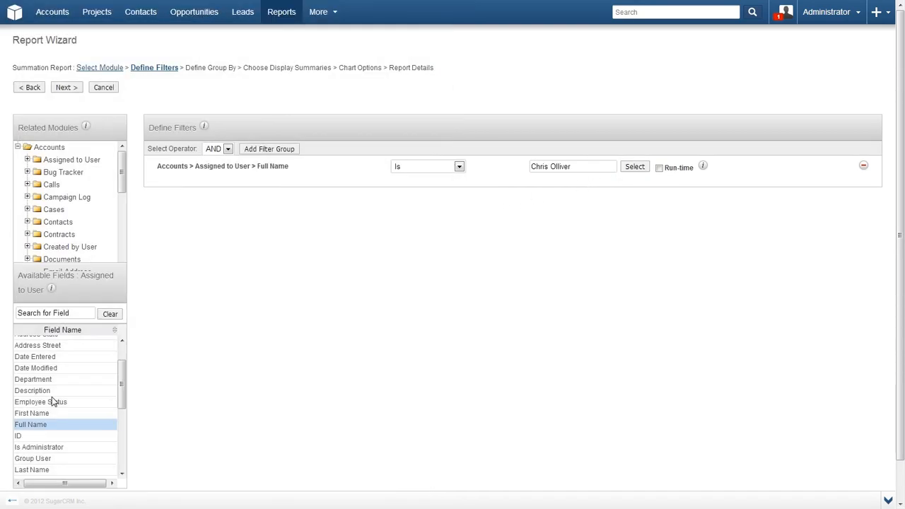
left_click(659, 170)
left_click(60, 90)
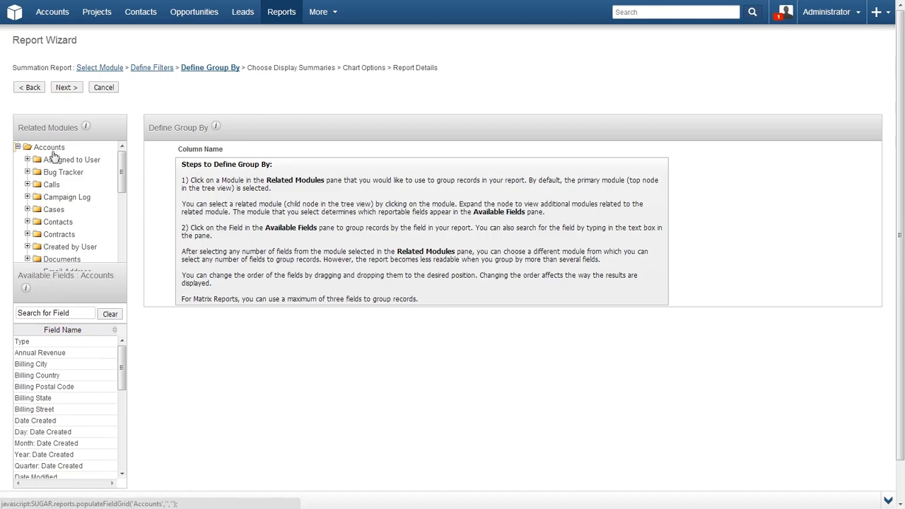
- Group the report by the accounts' Billing City and add Count as a display summary
left_click(43, 364)
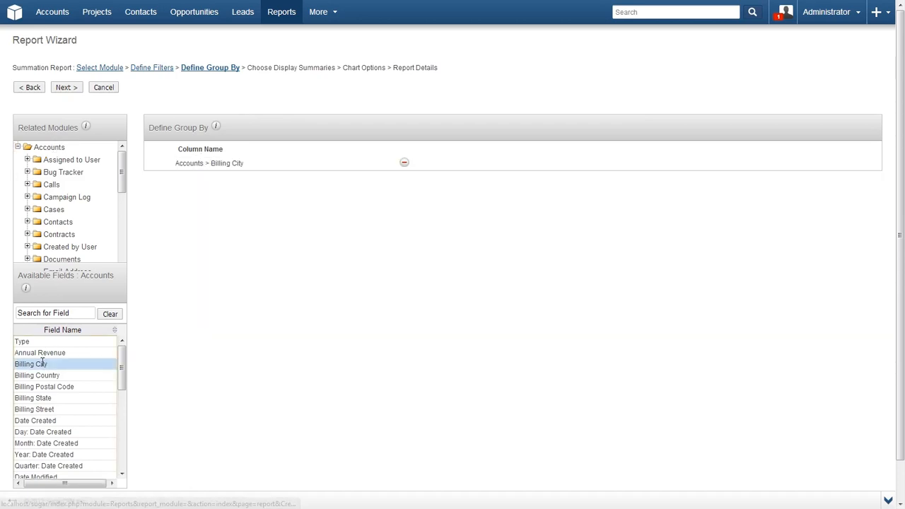
left_click(74, 88)
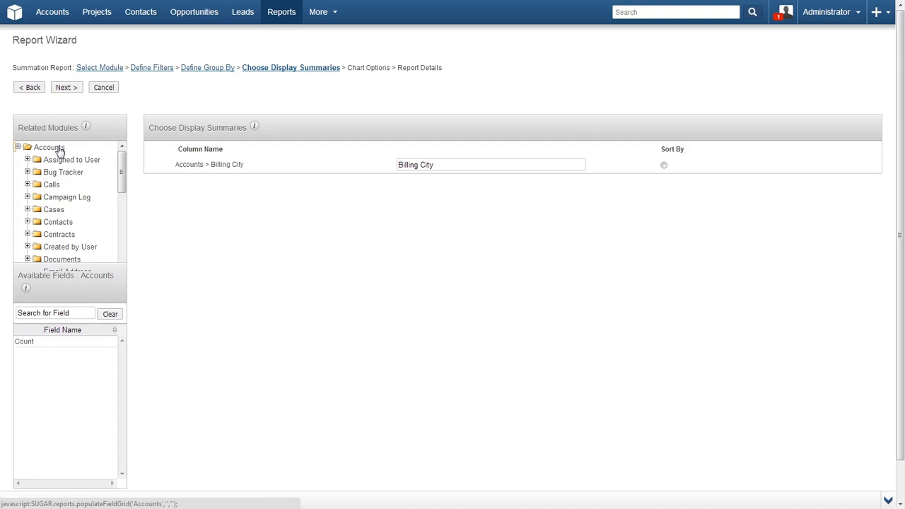
left_click(51, 345)
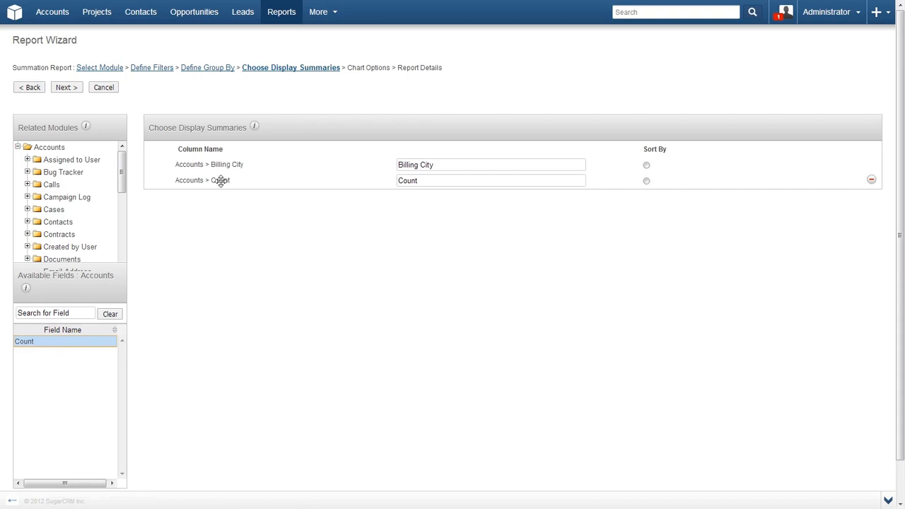
left_click_drag(221, 181, 227, 161)
left_click(71, 93)
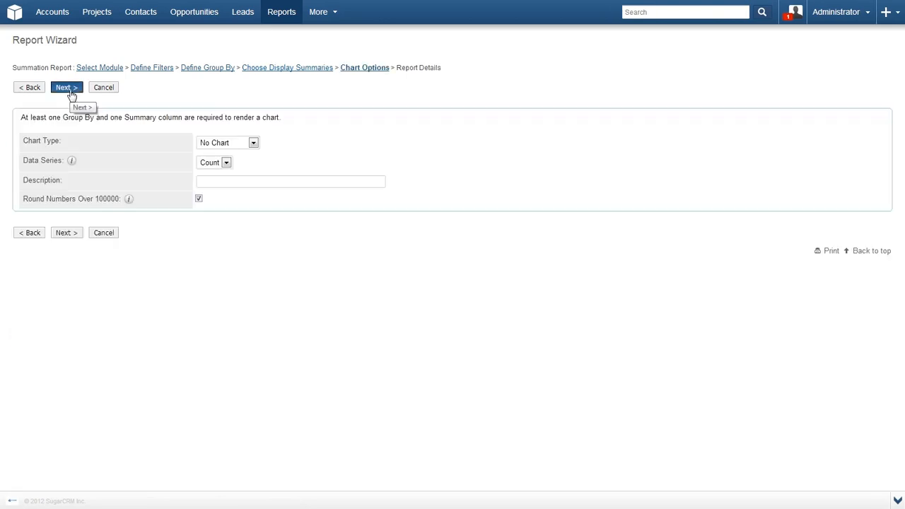
- Set the report's chart type to Horizontal Bar and continue to the report details
left_click(239, 143)
left_click(241, 163)
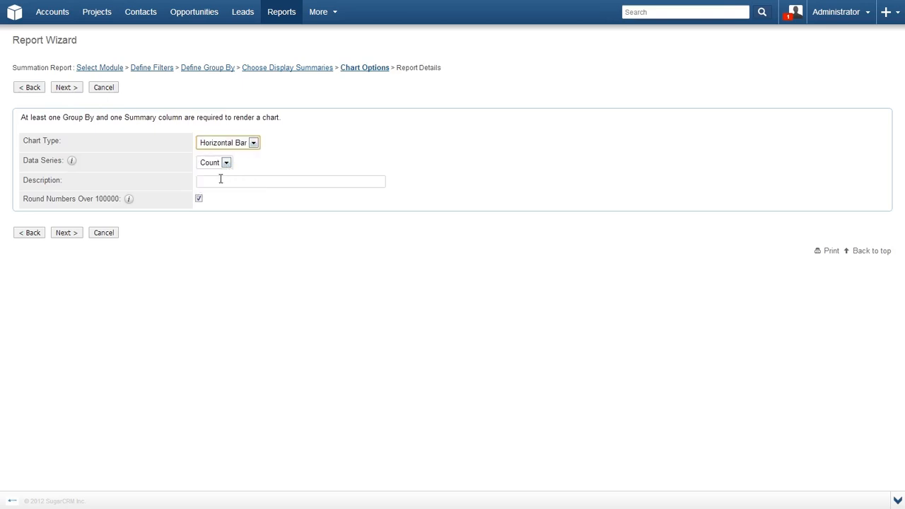
left_click(76, 235)
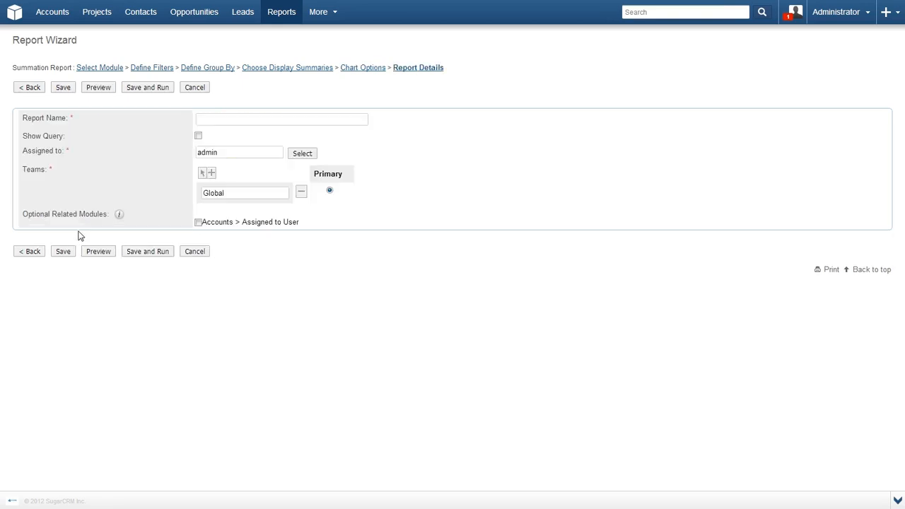
- Name the report "Accounts Assigned by City", enable Show Query, and save and run it
left_click(238, 120)
type("Accounts Assigned by City")
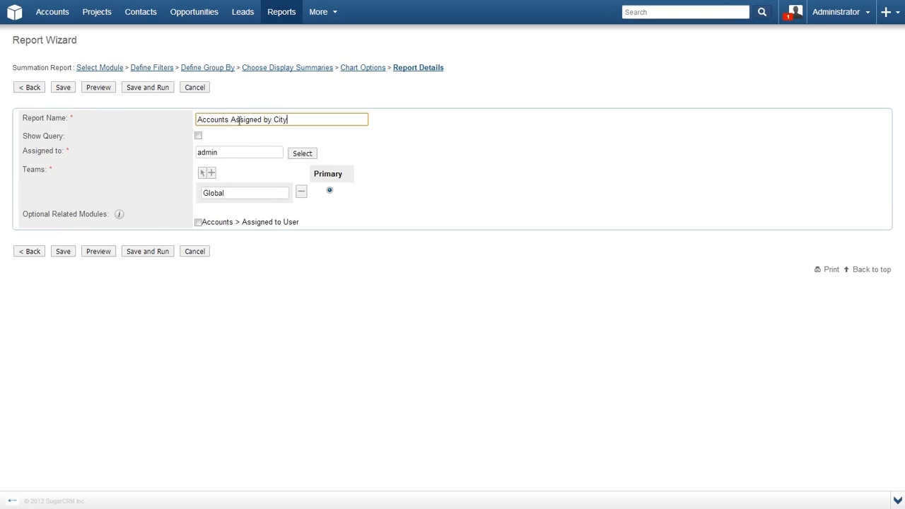
left_click(199, 136)
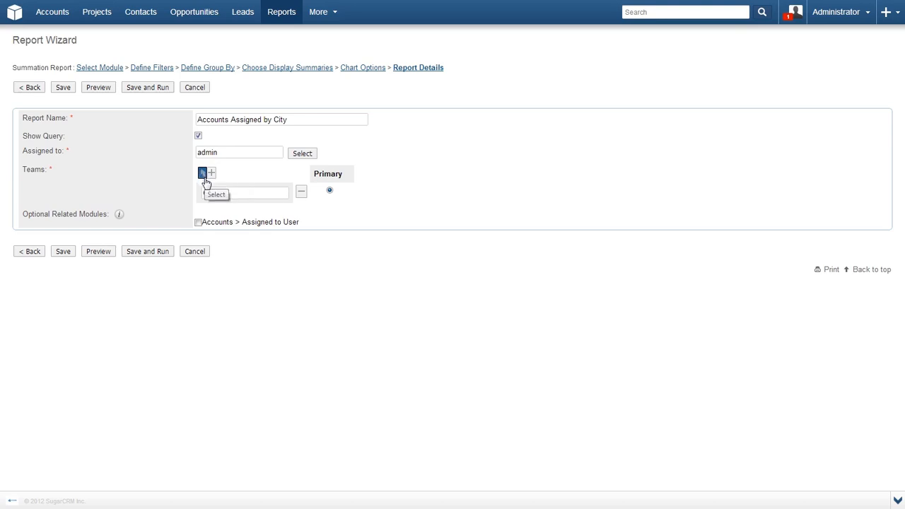
left_click(157, 253)
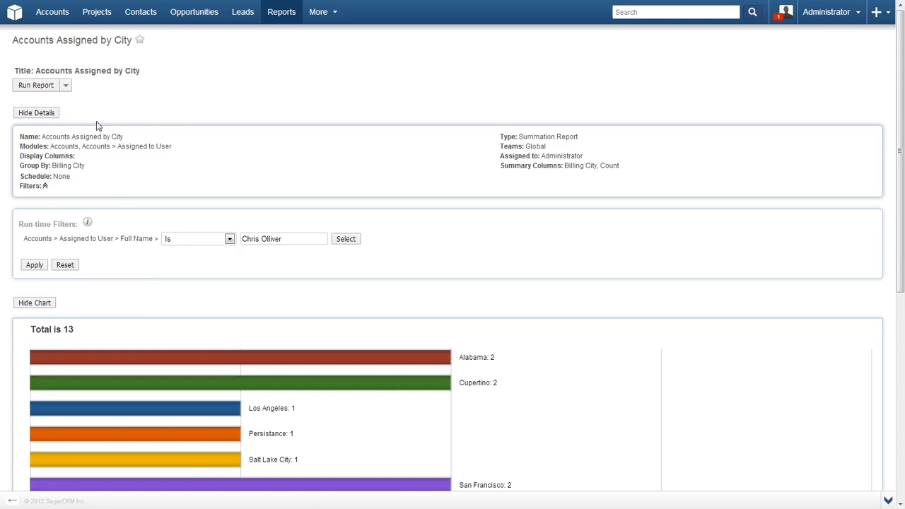
- Open the report's schedule settings and submit them with the Hourly interval and no start date
left_click(65, 87)
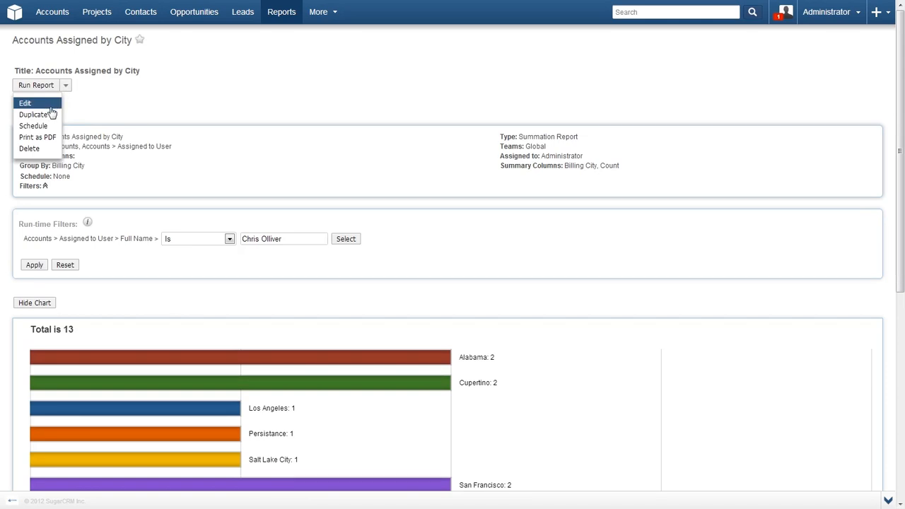
mouse_move(53, 116)
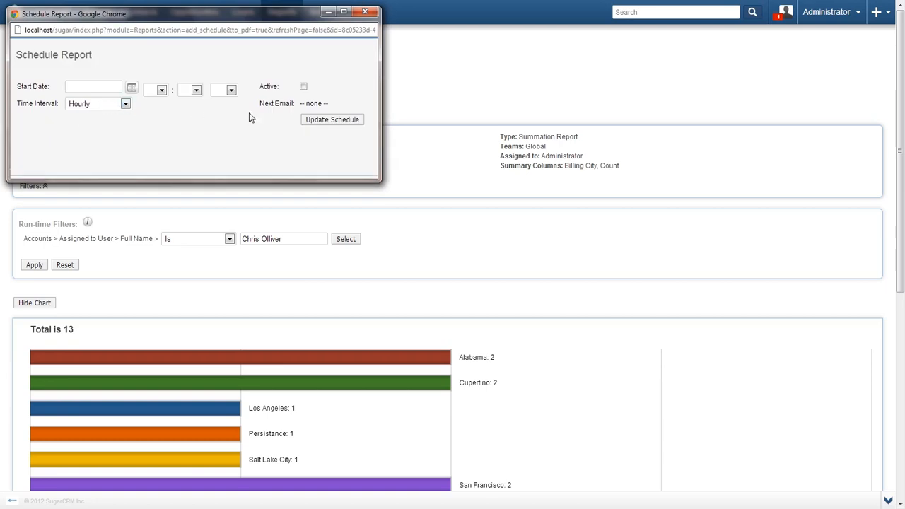
left_click(313, 121)
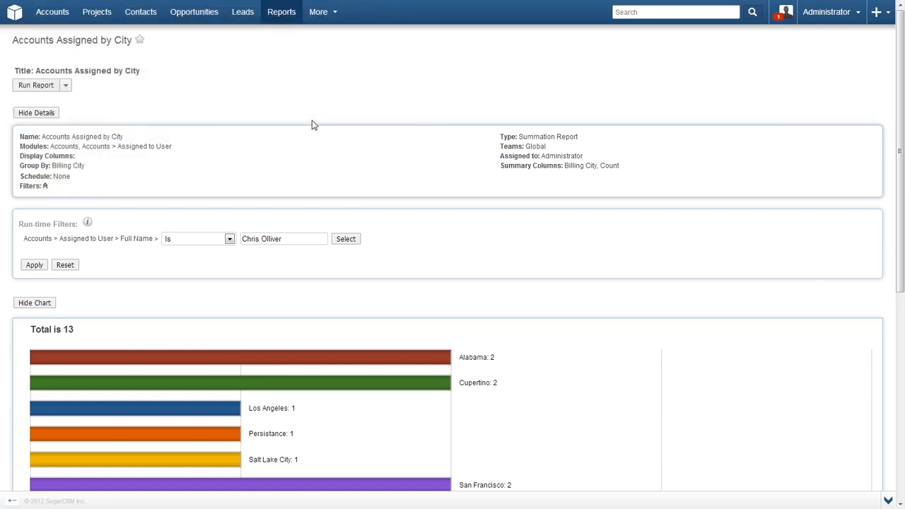
- Hide the report's details section and show it again
left_click(67, 89)
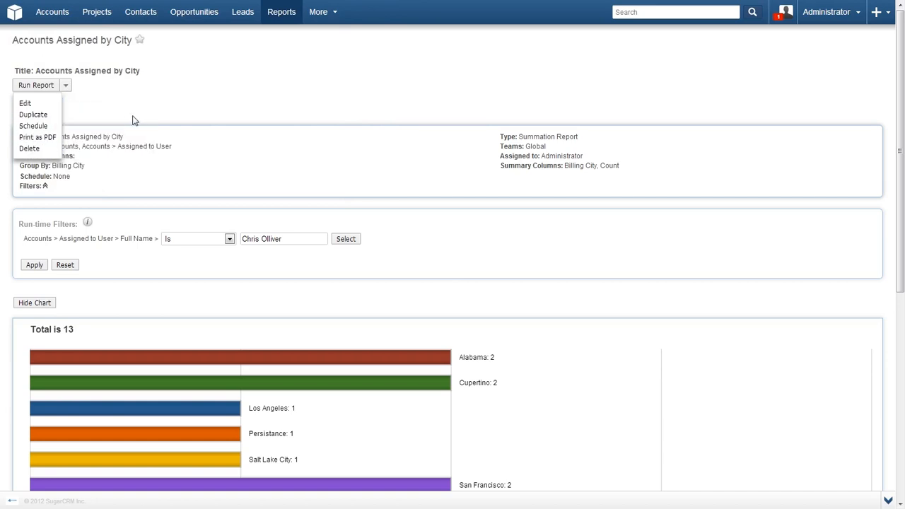
left_click(141, 119)
left_click(53, 116)
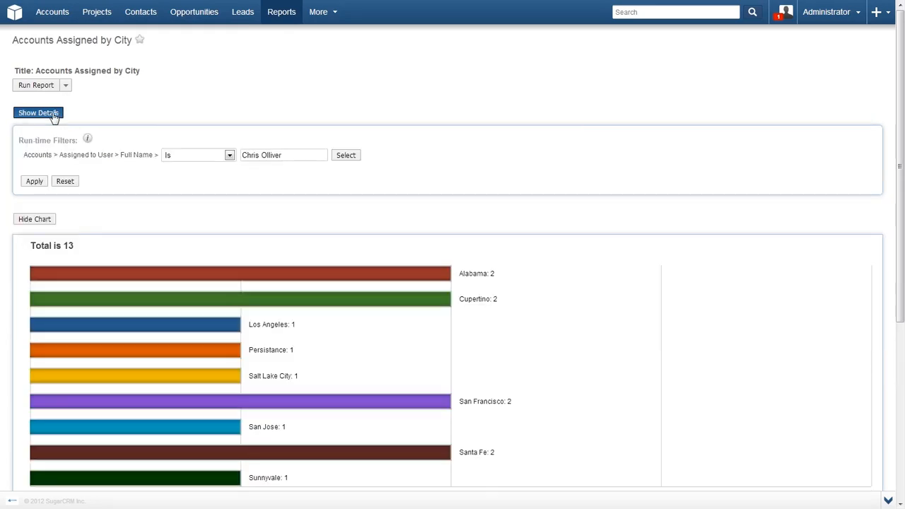
left_click(54, 116)
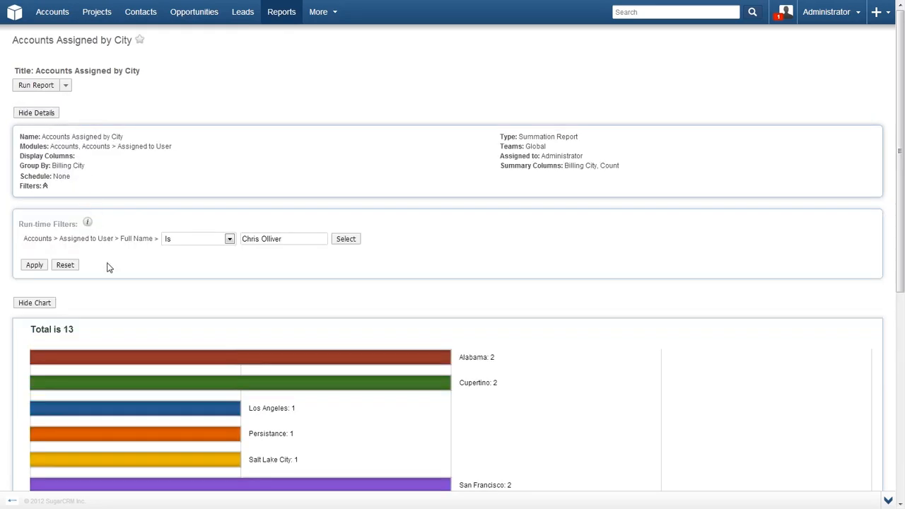
- Review the bar chart and sort the report's results table by Billing City
scroll(107, 265, "down", 2)
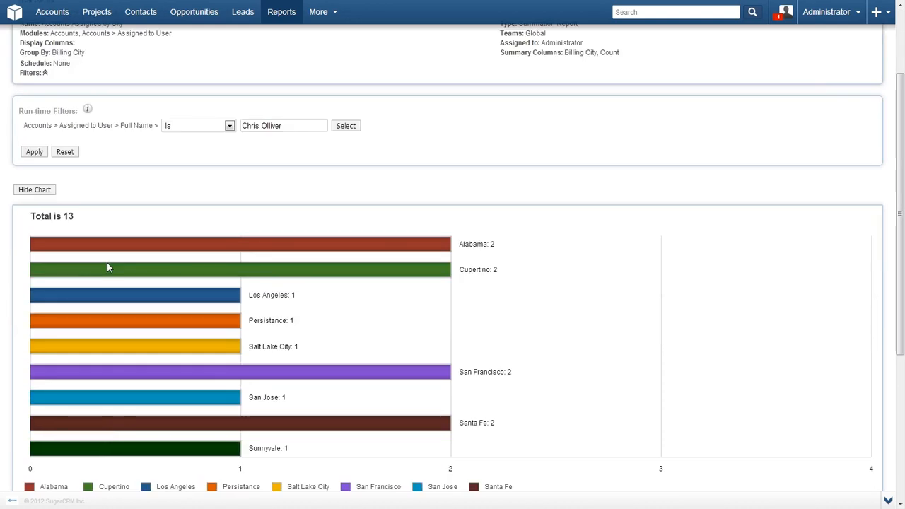
scroll(107, 265, "down", 1)
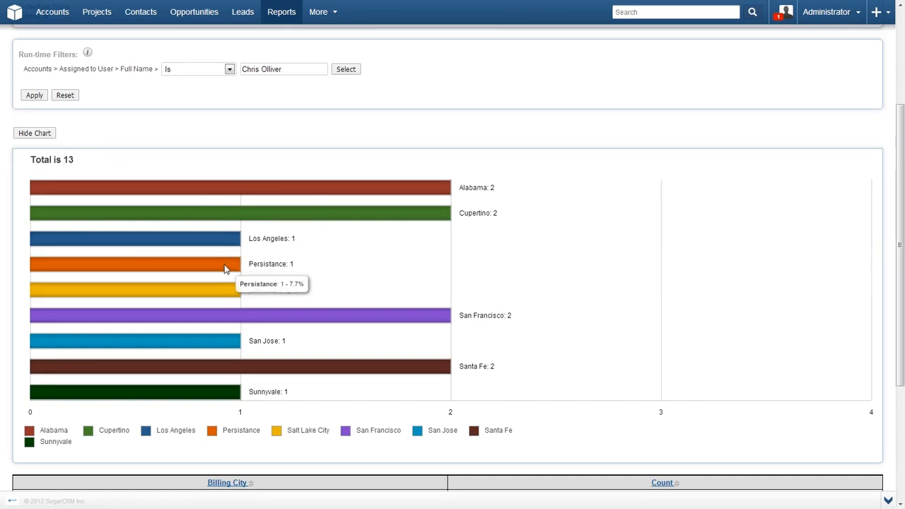
scroll(222, 271, "down", 1)
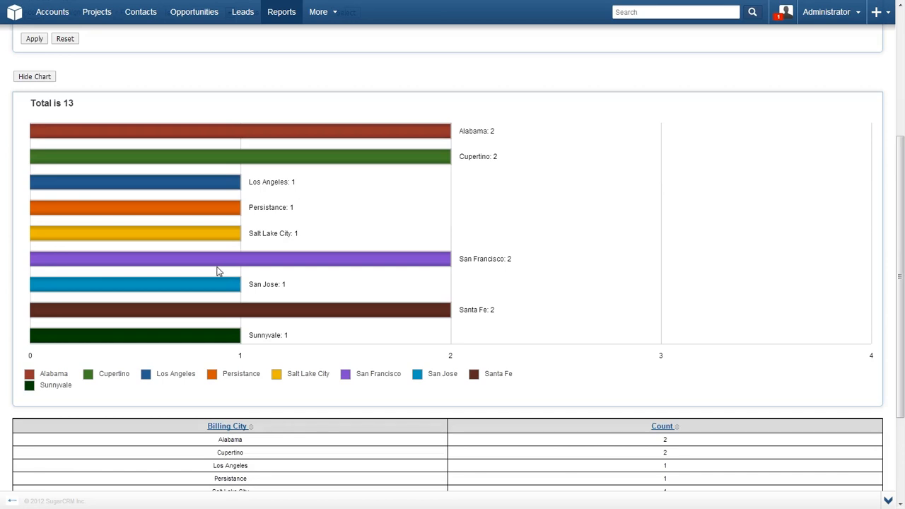
scroll(217, 268, "down", 3)
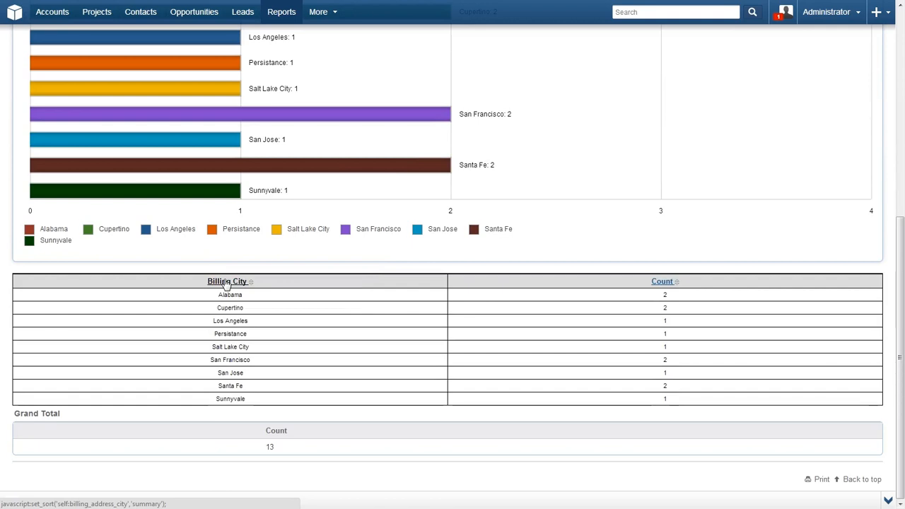
left_click(226, 282)
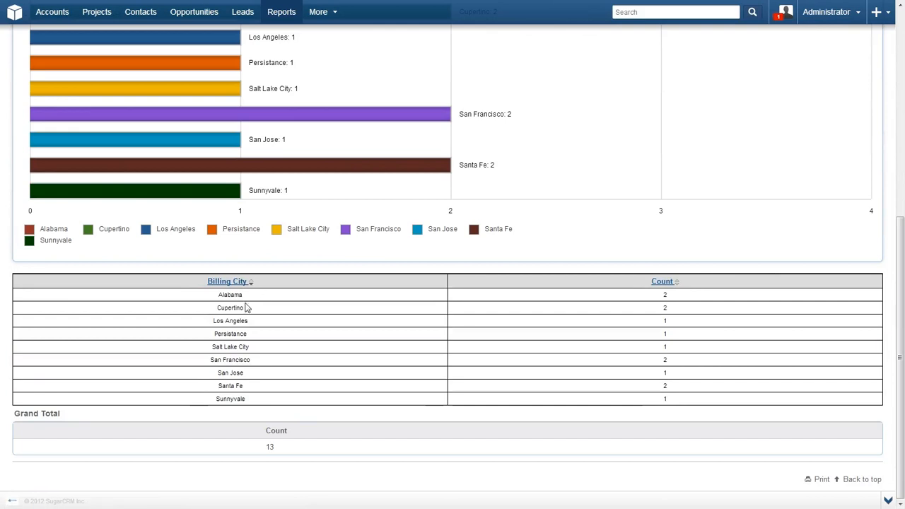
- Search the reports list for the title "Accounts Assigned by City" and open that report
left_click(284, 17)
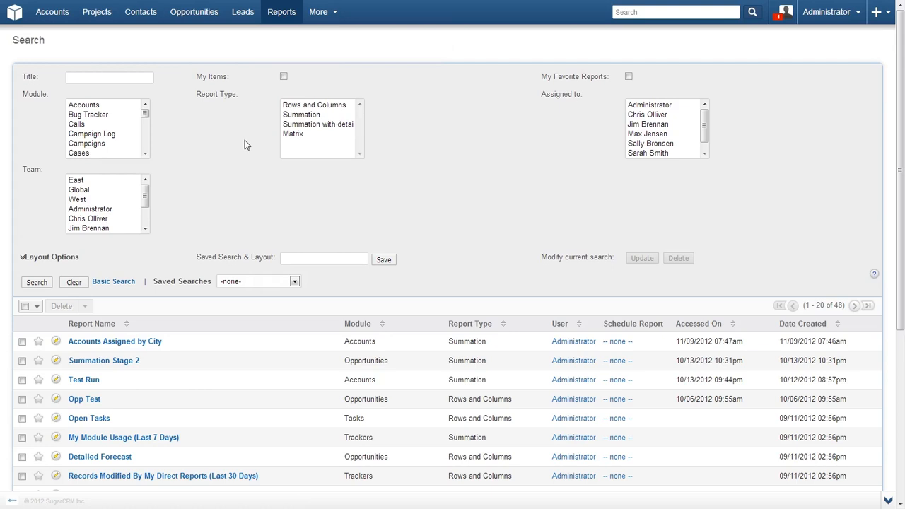
left_click(128, 77)
type("Accounts Assigned by City")
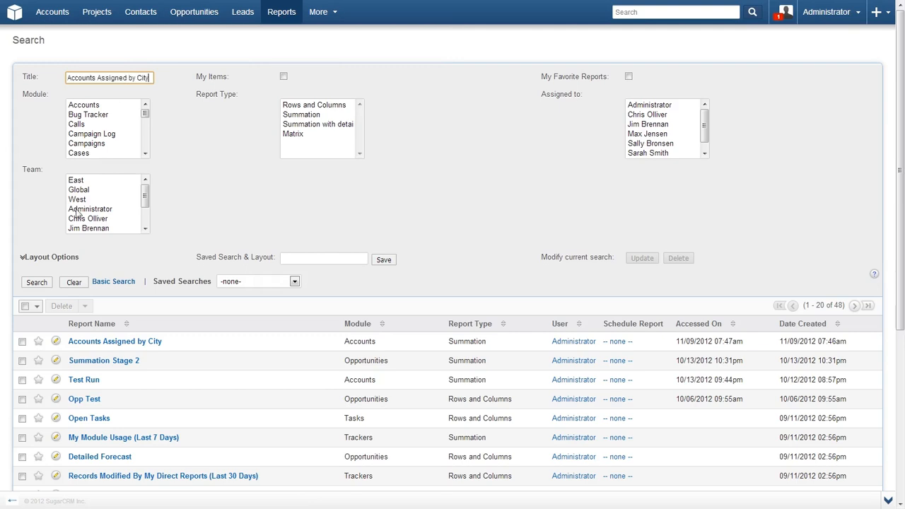
left_click(42, 282)
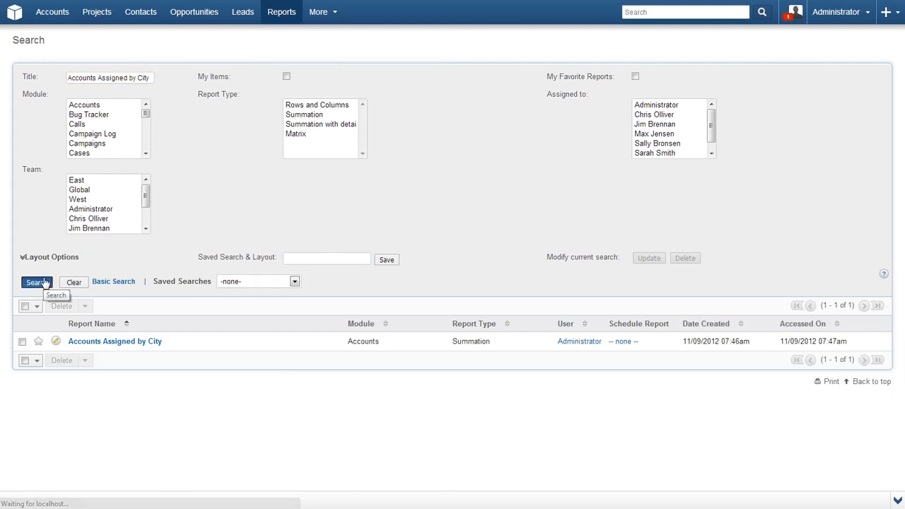
left_click(105, 342)
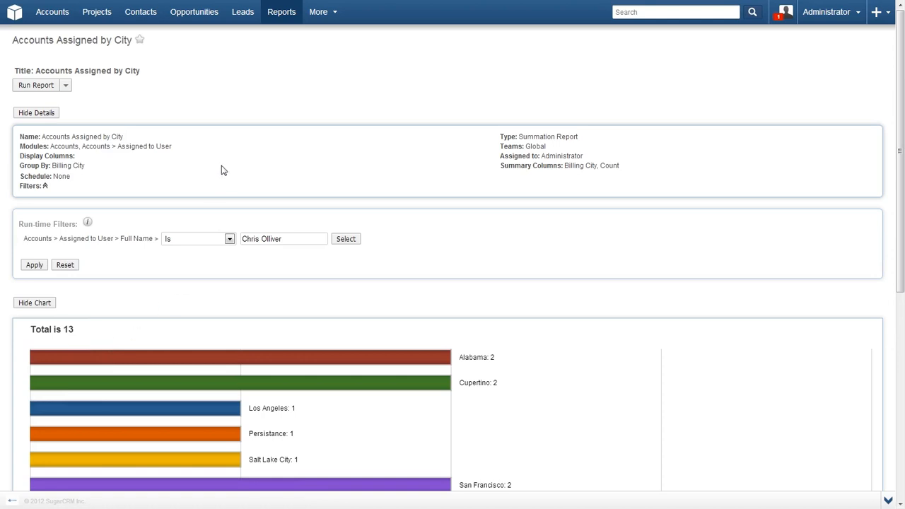
mouse_move(286, 26)
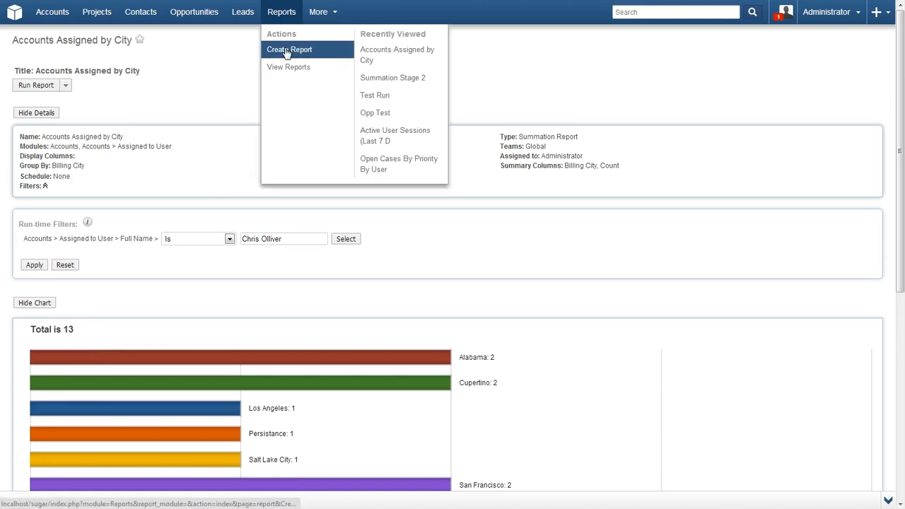
- Start a new summation report based on the Opportunities module
left_click(286, 49)
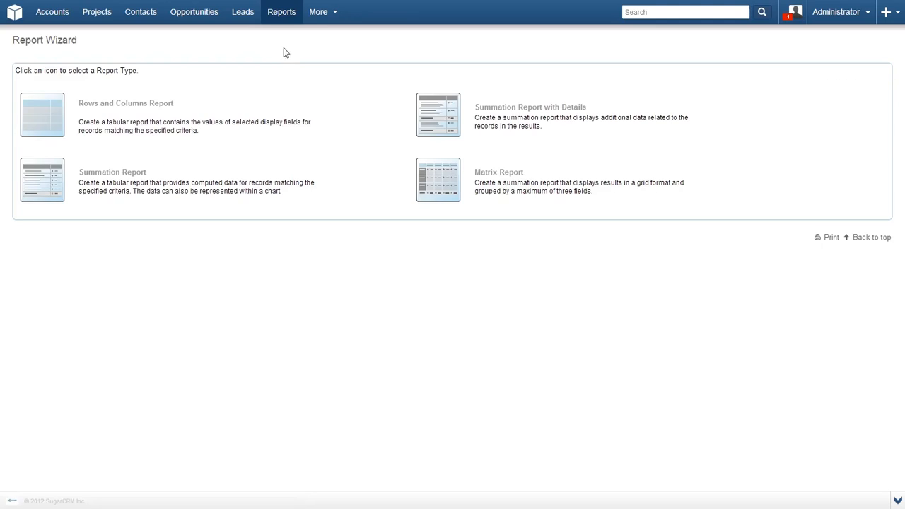
left_click(49, 183)
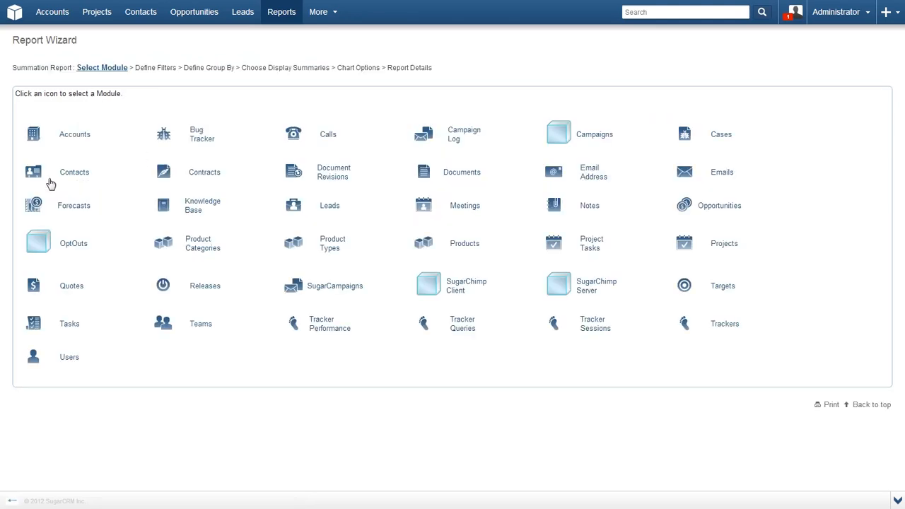
left_click(705, 210)
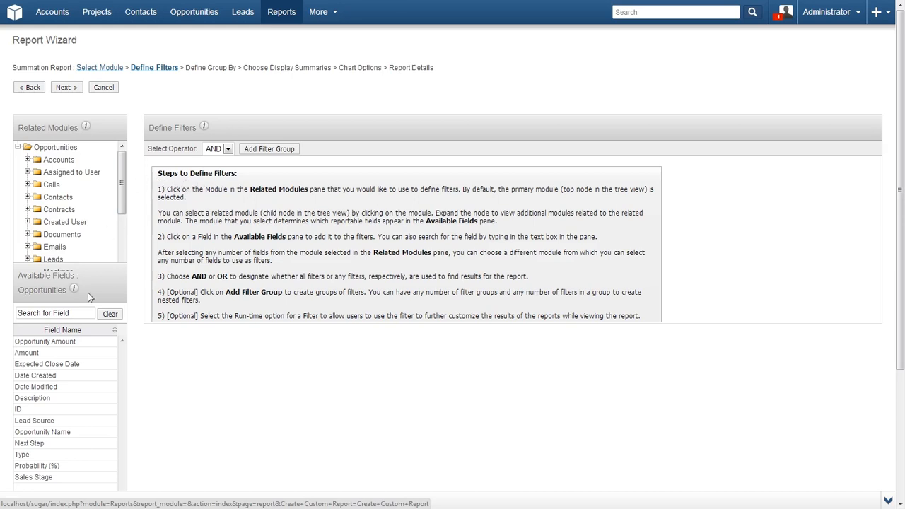
- Add a run-time filter for opportunity Probability (%) Greater Than 5
left_click(55, 464)
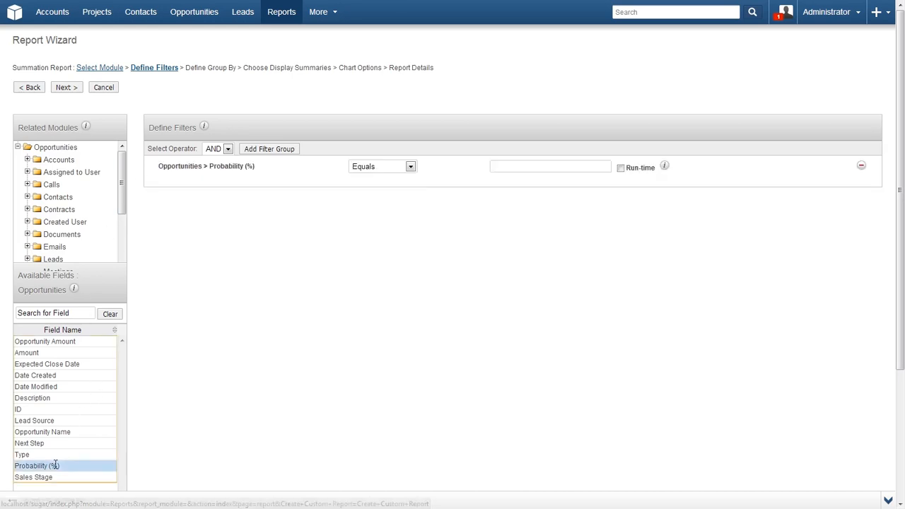
left_click(410, 167)
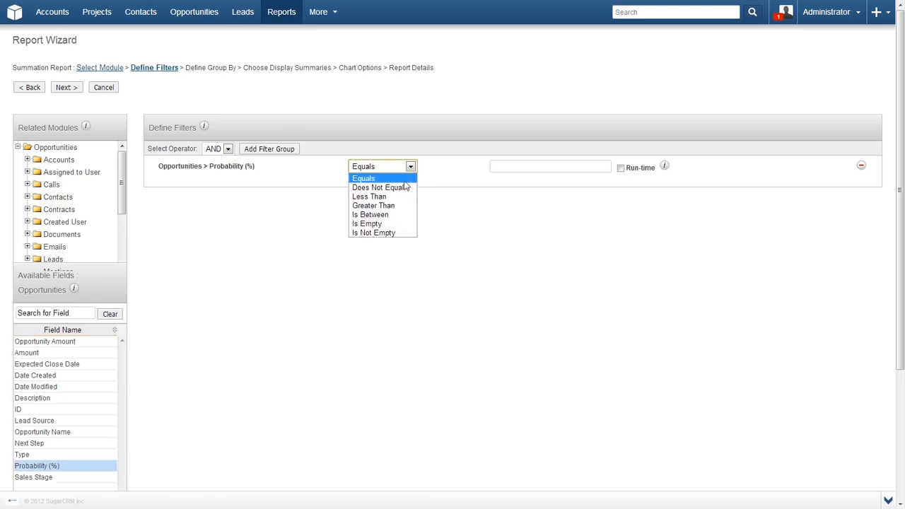
left_click(394, 204)
left_click(506, 166)
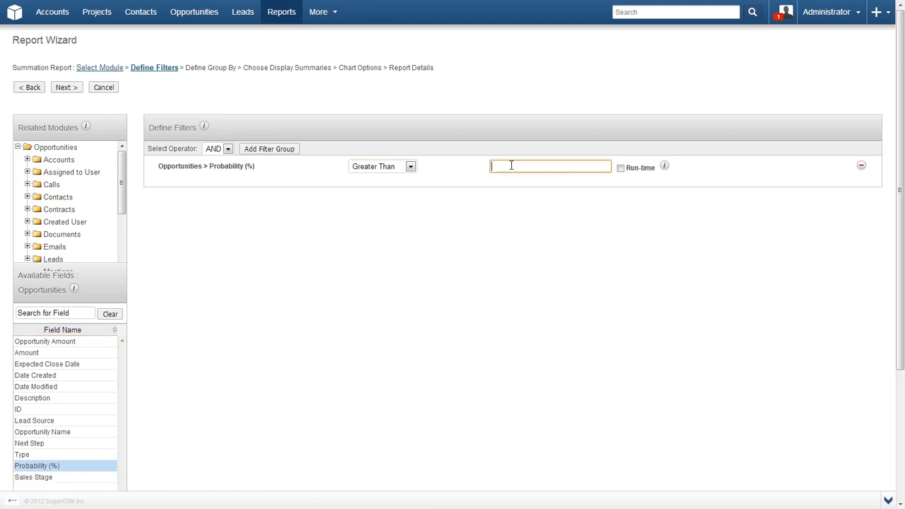
type("5")
left_click(491, 196)
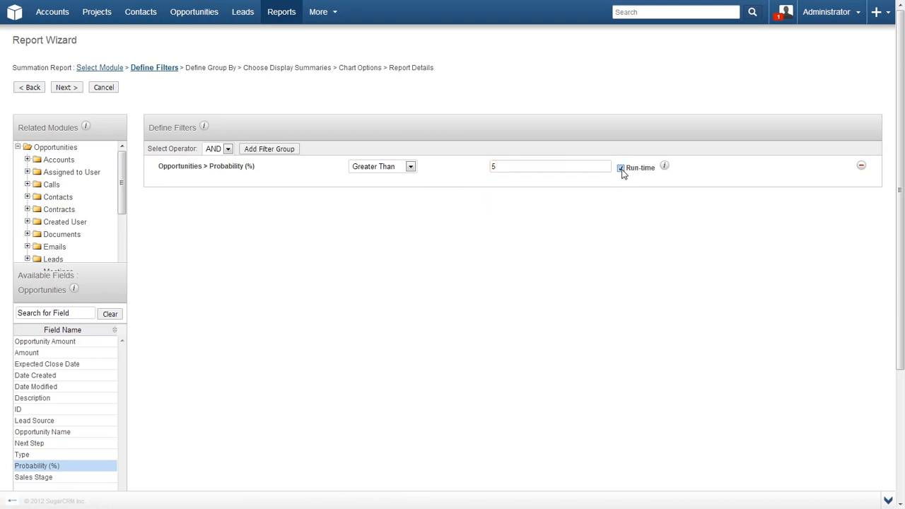
- Add a second filter group containing a run-time filter for opportunity Probability (%) Less Than 50000
left_click(280, 155)
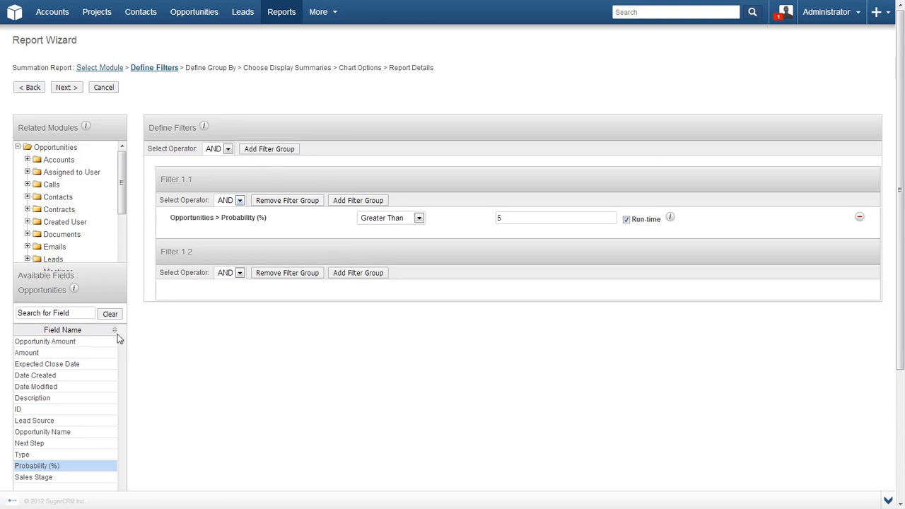
left_click(58, 466)
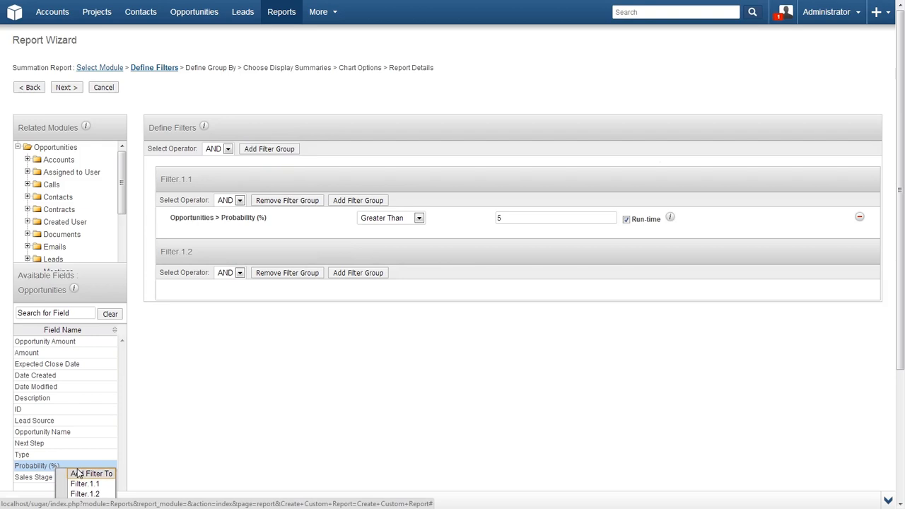
scroll(83, 481, "down", 1)
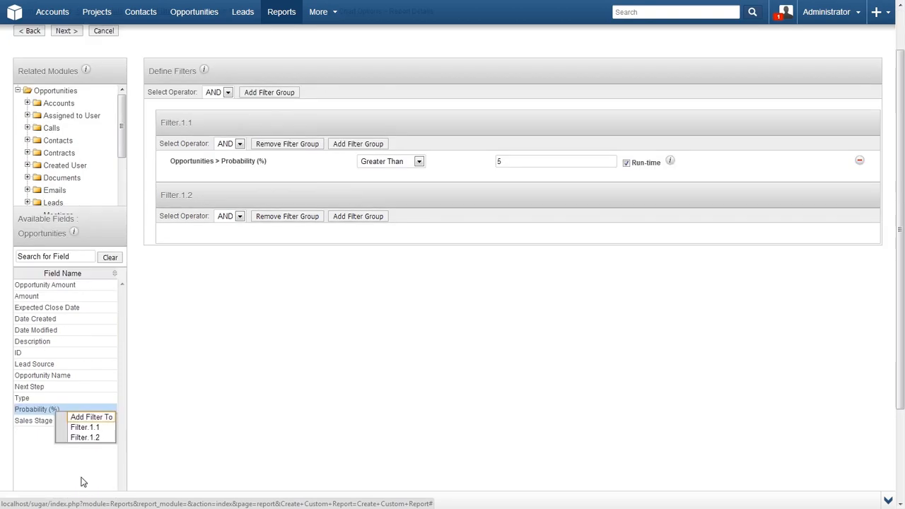
left_click(92, 438)
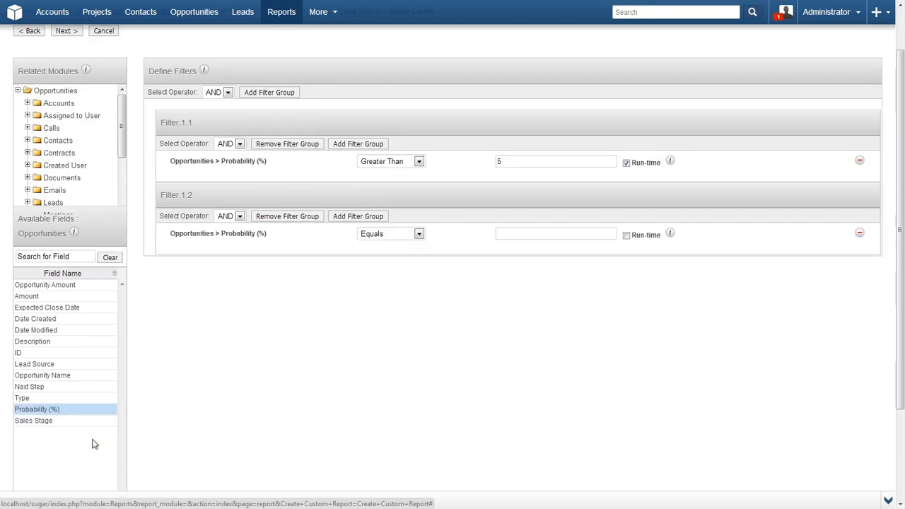
left_click(400, 235)
left_click(397, 265)
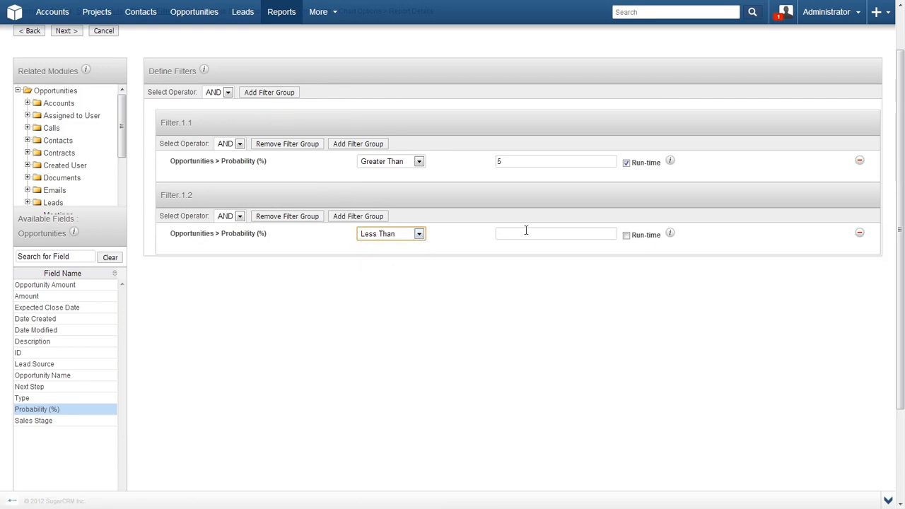
left_click(529, 232)
type("500")
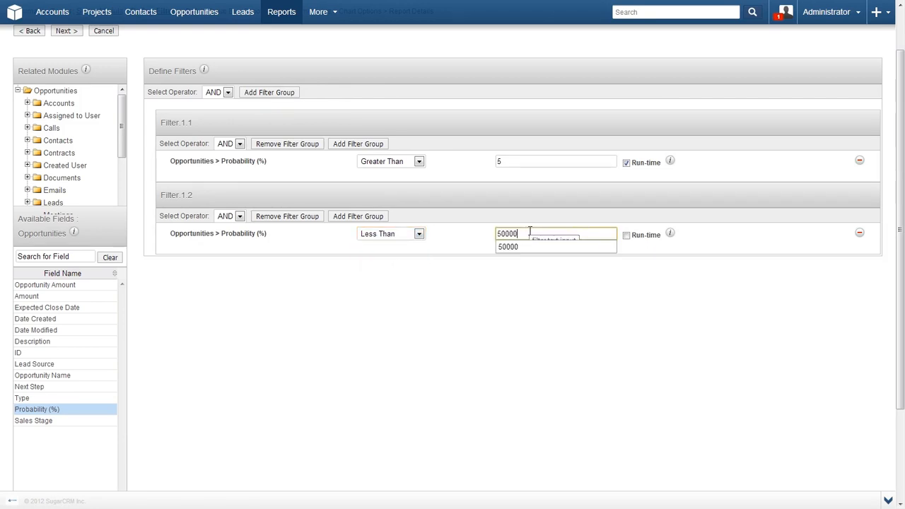
type("00")
left_click(633, 253)
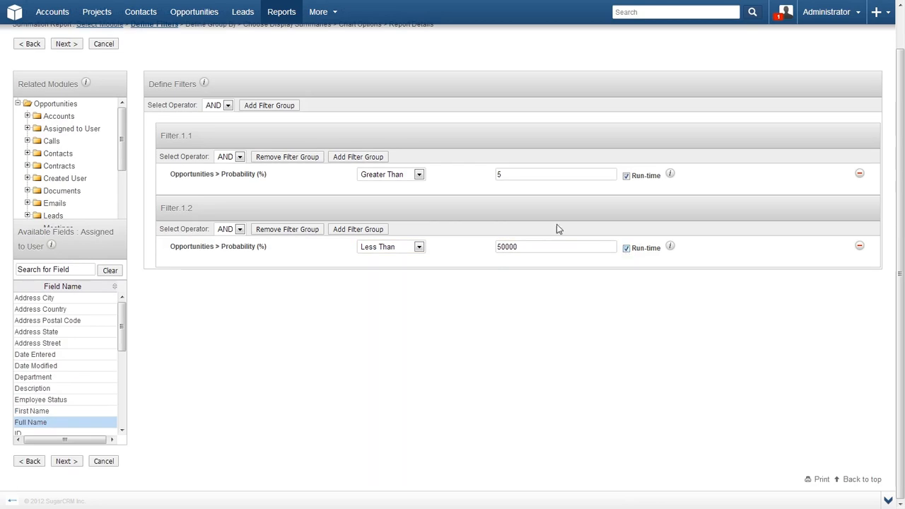
- Add a third filter group with a run-time filter setting the Assigned to User's Full Name to the chosen sales user
left_click(280, 110)
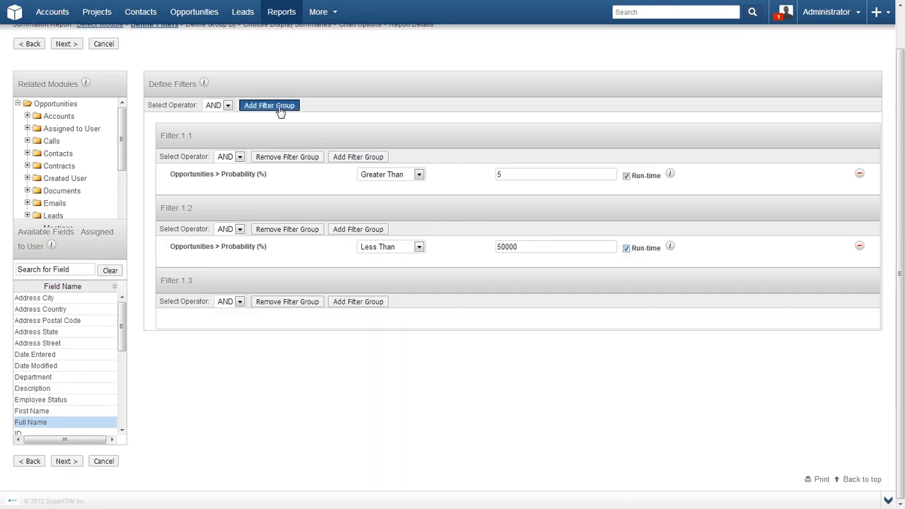
left_click(80, 129)
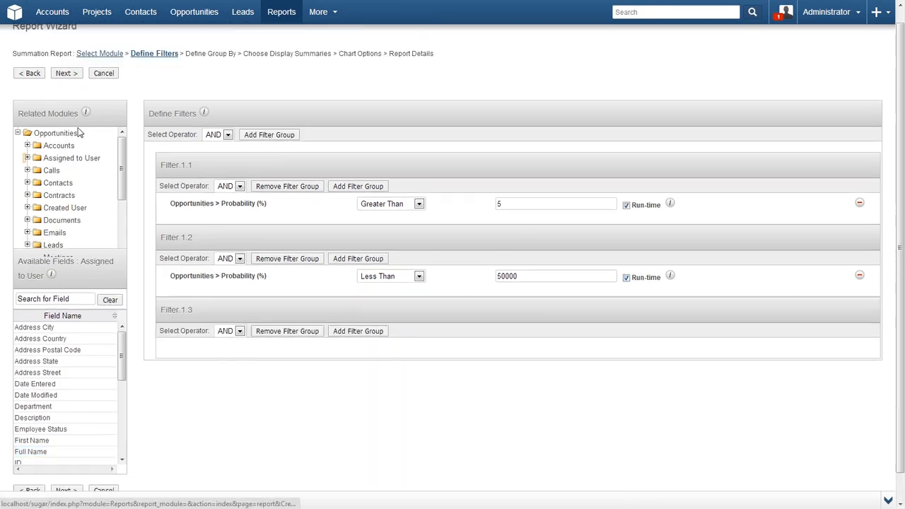
left_click(32, 451)
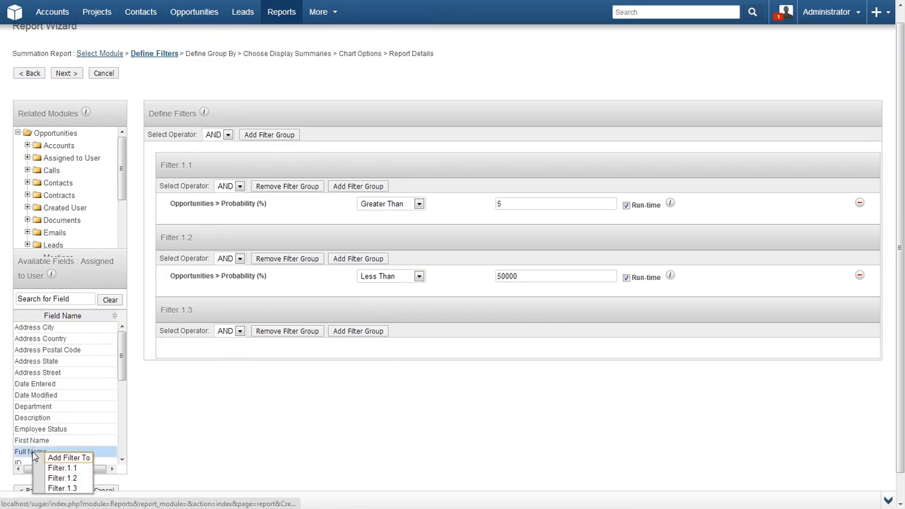
left_click(62, 488)
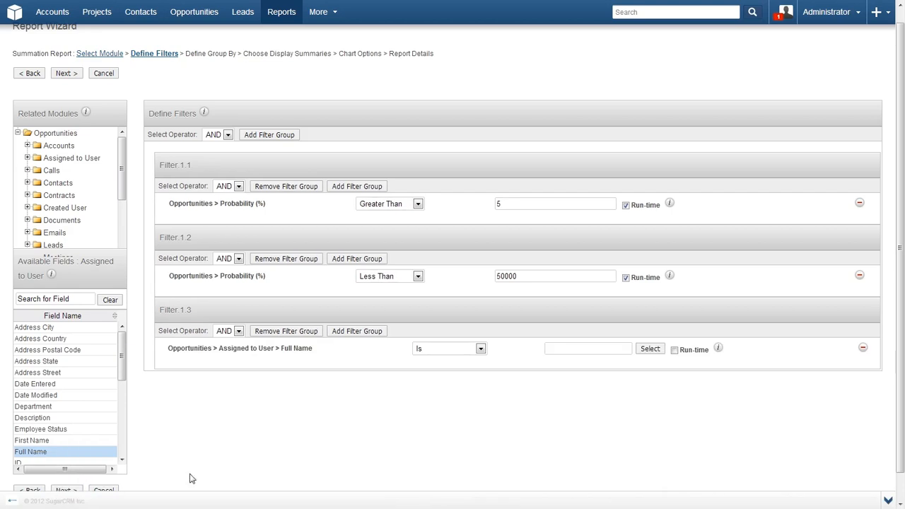
left_click(447, 351)
left_click(447, 351)
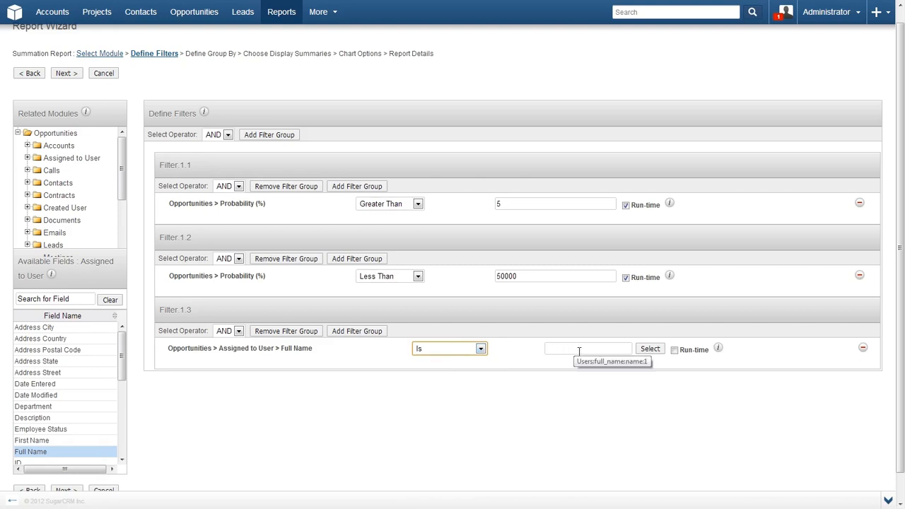
left_click(649, 351)
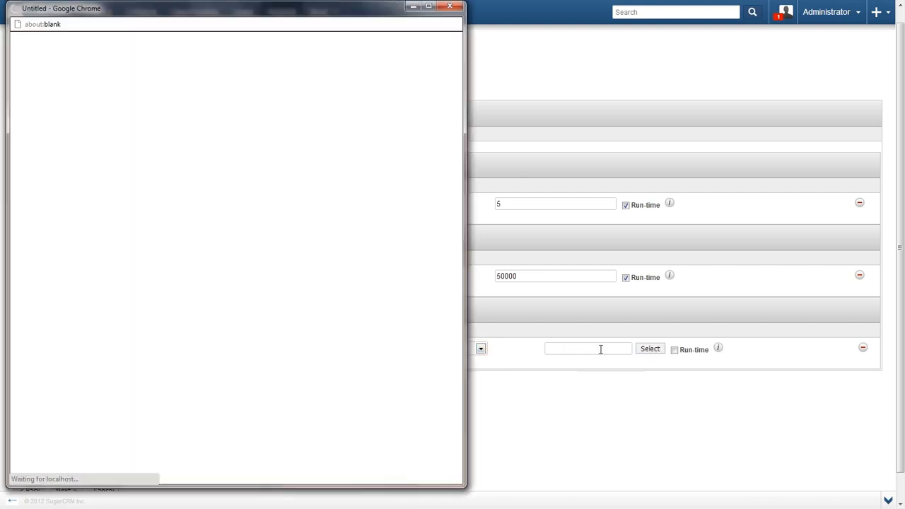
left_click(48, 397)
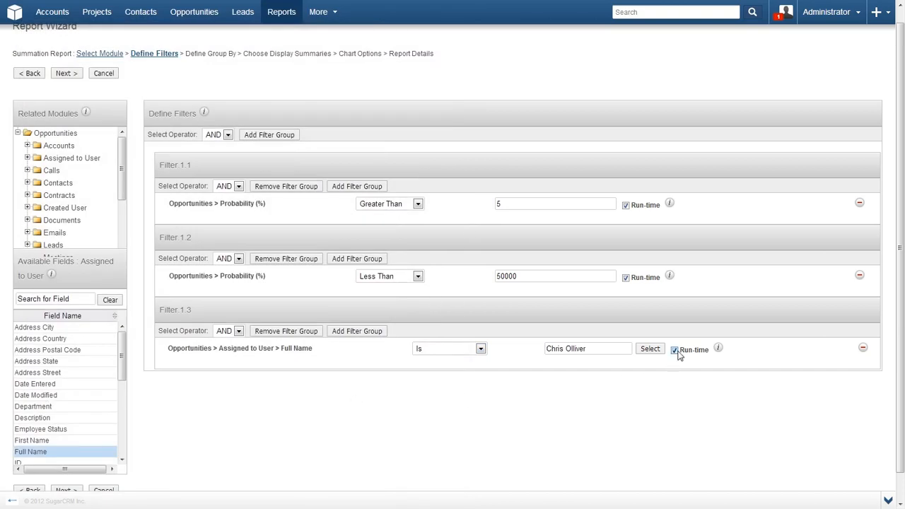
- Proceed to the grouping definition and group the report by the opportunities' Sales Stage
left_click(67, 74)
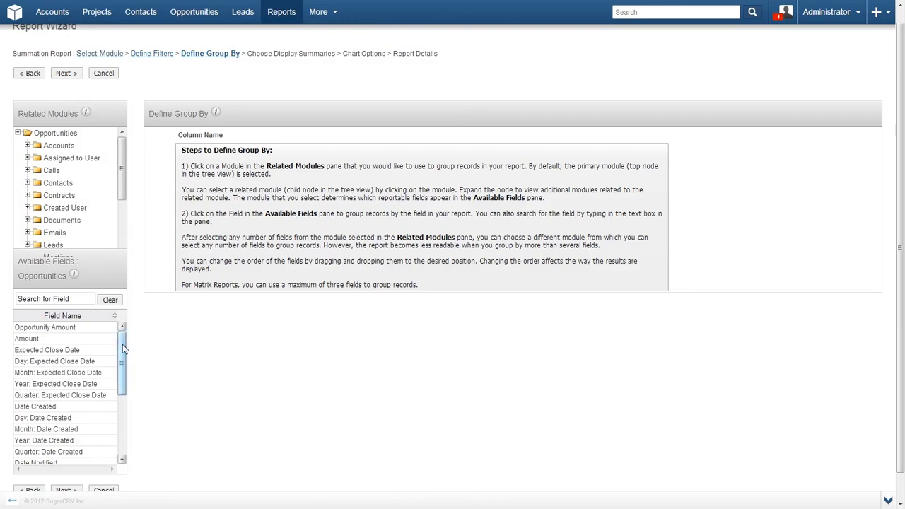
left_click_drag(121, 347, 119, 408)
left_click(61, 459)
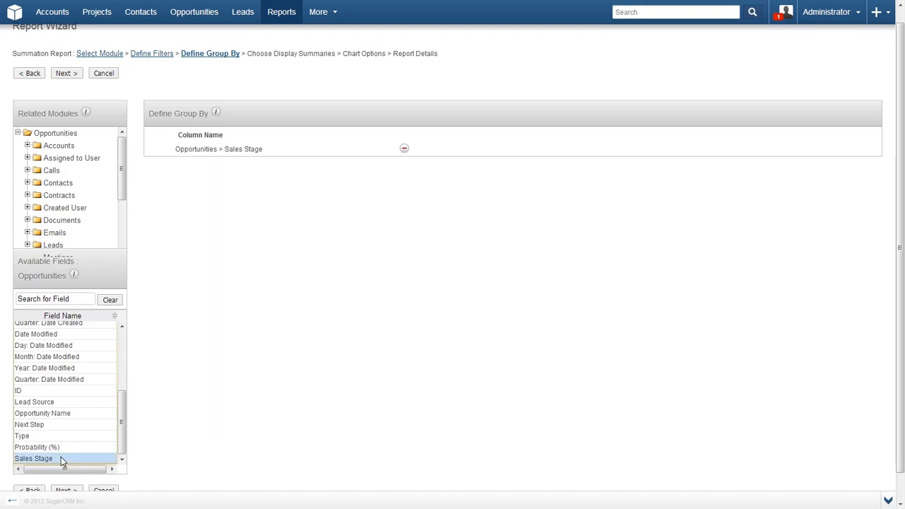
- Add SUM: Opportunity Amount and SUM: Probability (%) as display summaries, sorting by SUM: Opportunity Amount in descending order
left_click(73, 77)
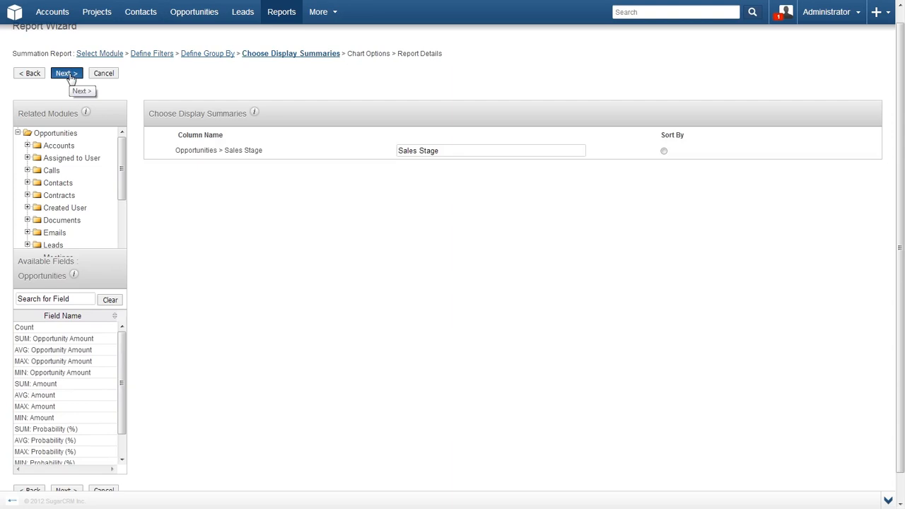
scroll(69, 77, "up", 1)
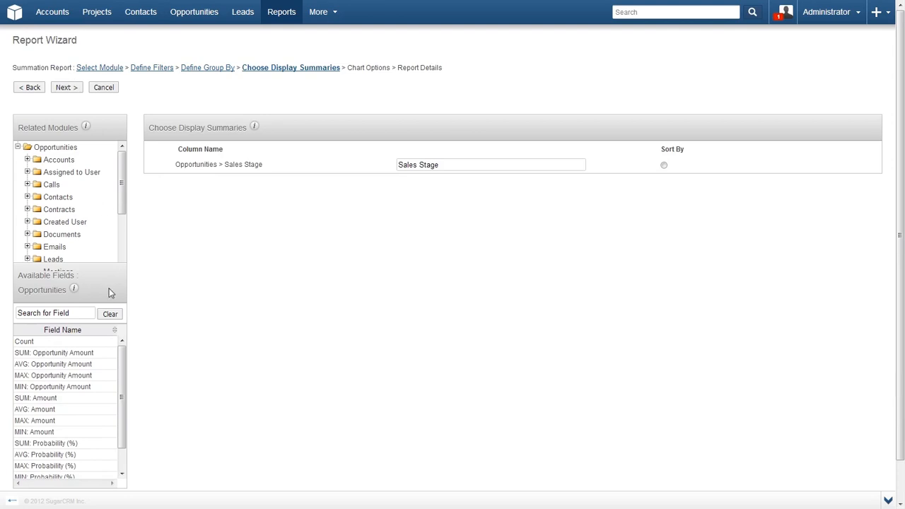
left_click(81, 353)
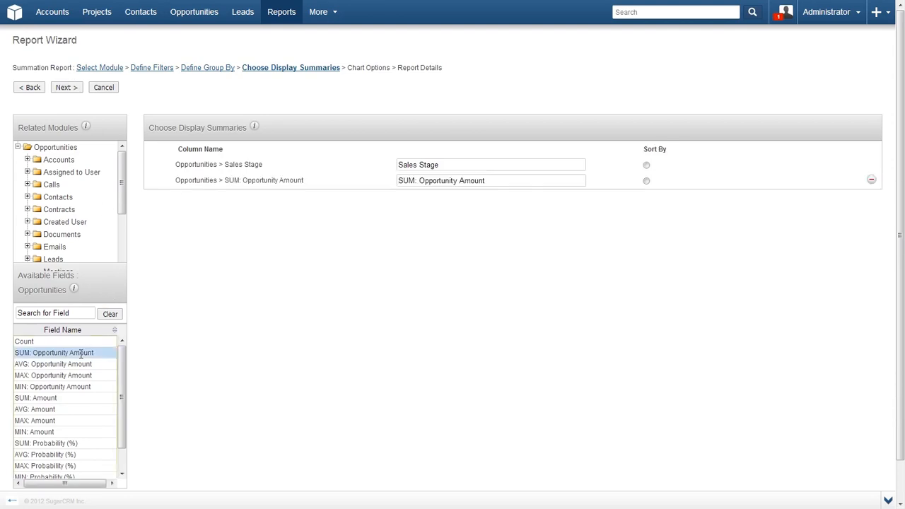
left_click(70, 443)
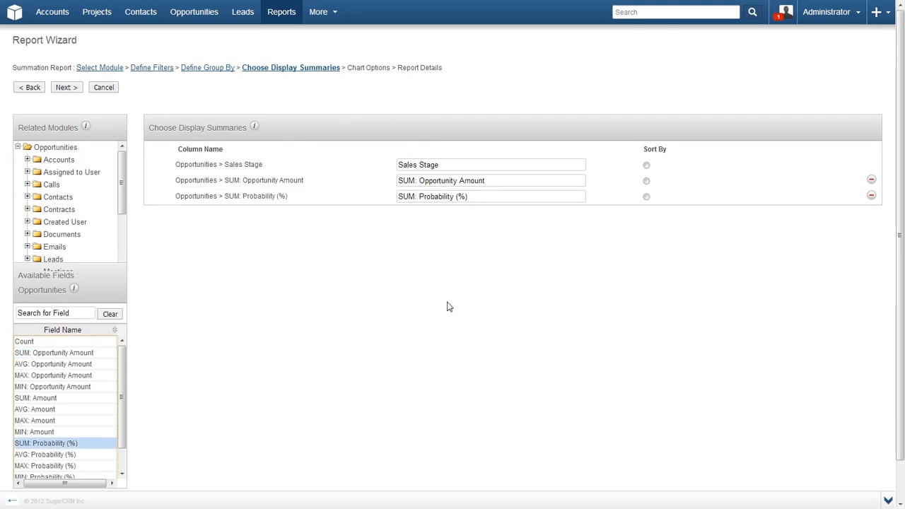
left_click(646, 182)
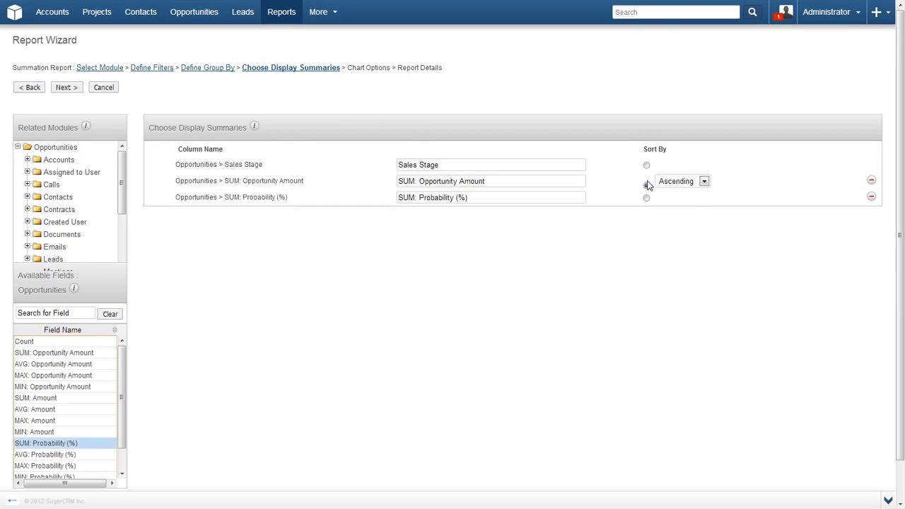
left_click(679, 181)
left_click(672, 202)
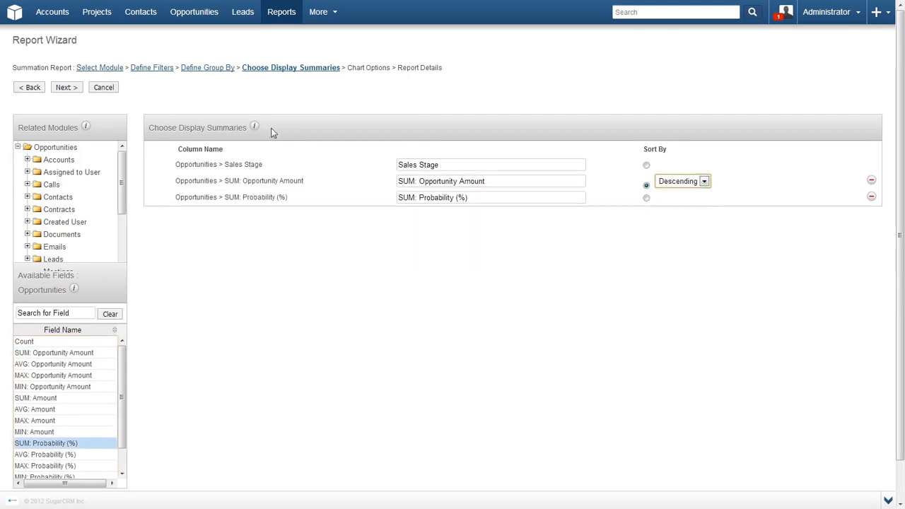
- Set the chart type to Horizontal Bar with SUM: Opportunity Amount as the data series, and continue to the report details
left_click(63, 89)
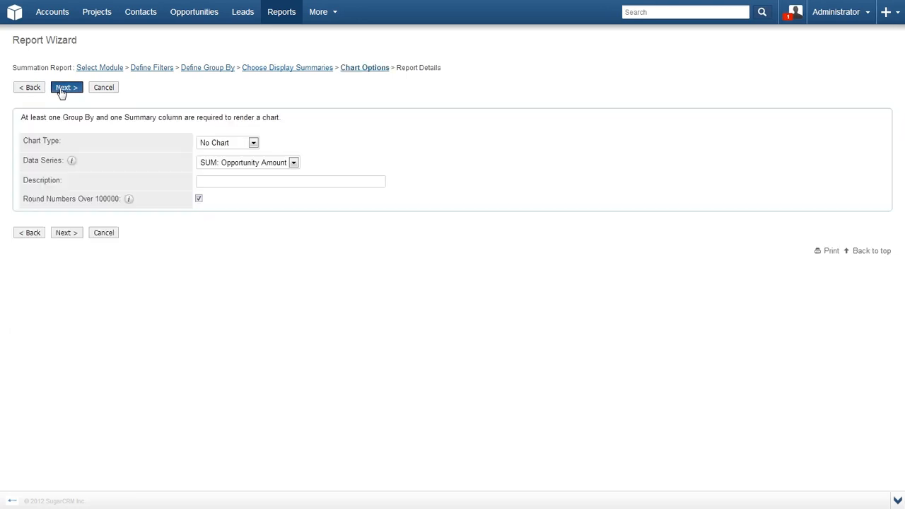
left_click(231, 144)
left_click(230, 164)
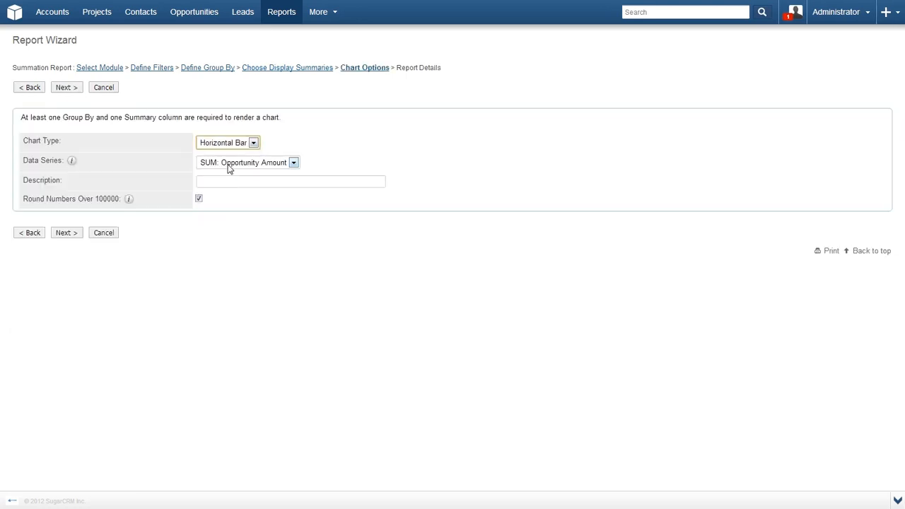
left_click(227, 166)
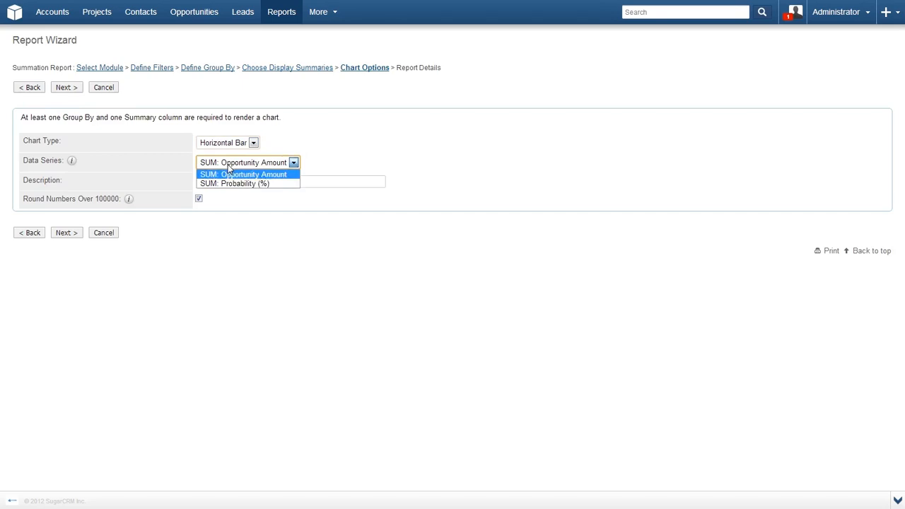
left_click(228, 168)
left_click(69, 233)
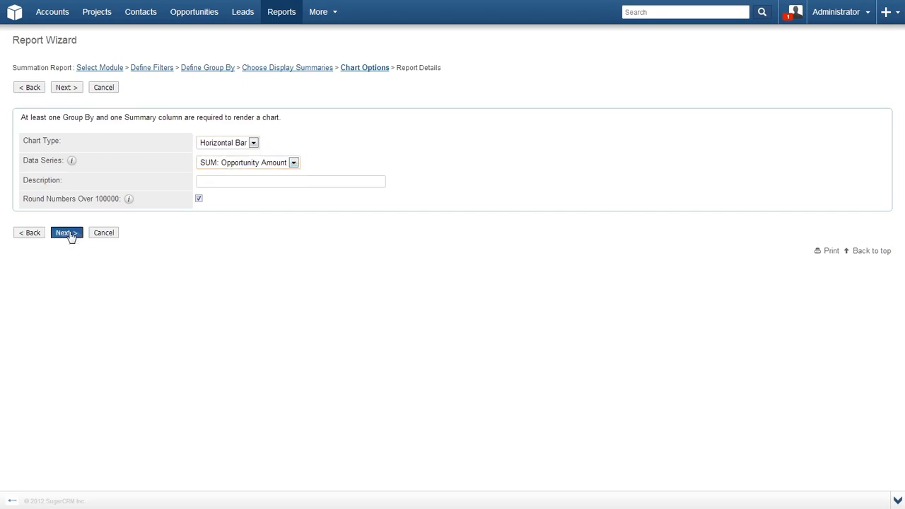
- Name the report "Opps", then save and run it
left_click(220, 120)
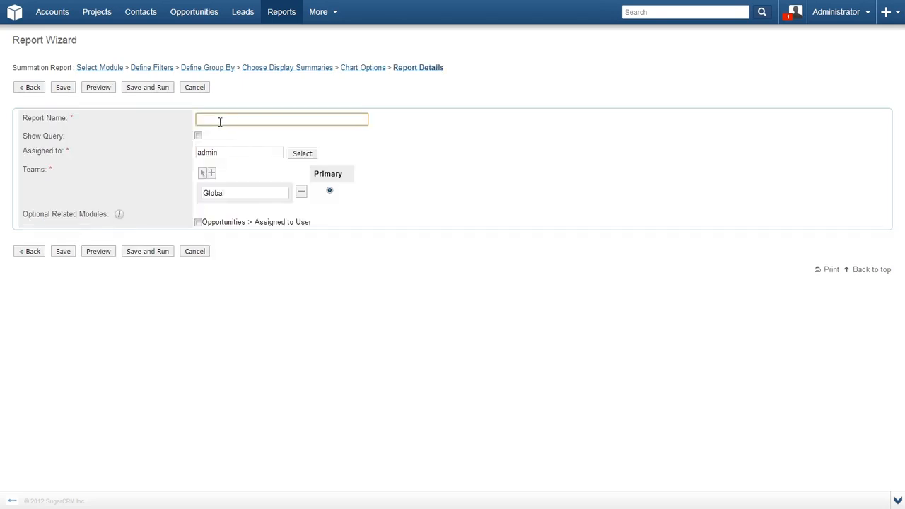
type("Opps")
left_click(129, 253)
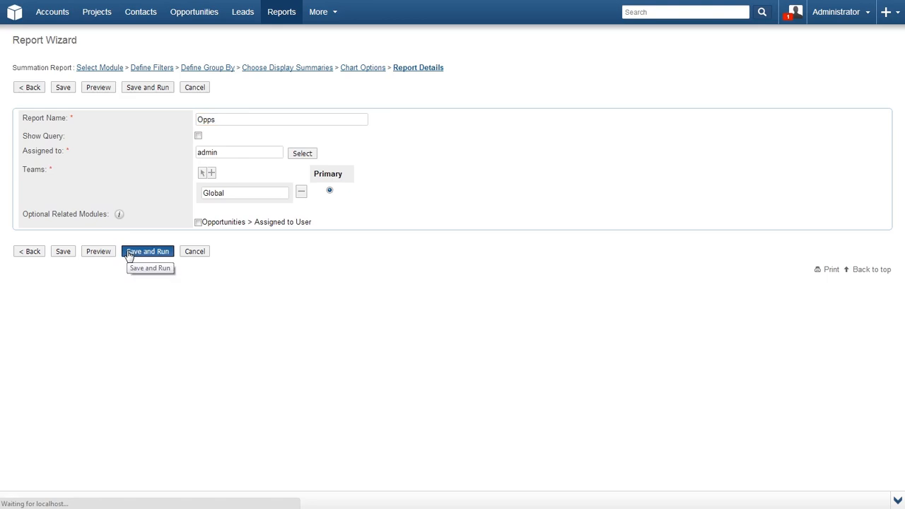